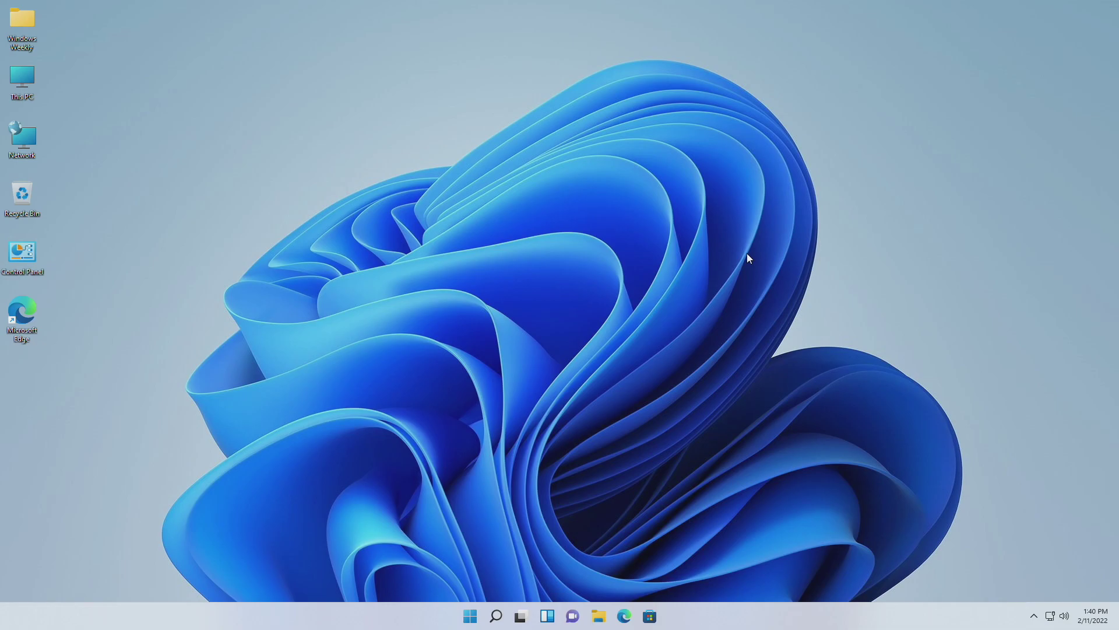
Step: Open the desktop context menu with Refresh, Personalize and Display settings
right_click(656, 226)
Step: Run winver to view Windows 21H2 build 22000.526, then browse the time zone list
left_click(692, 271)
key("super")
type("winver")
key("Return")
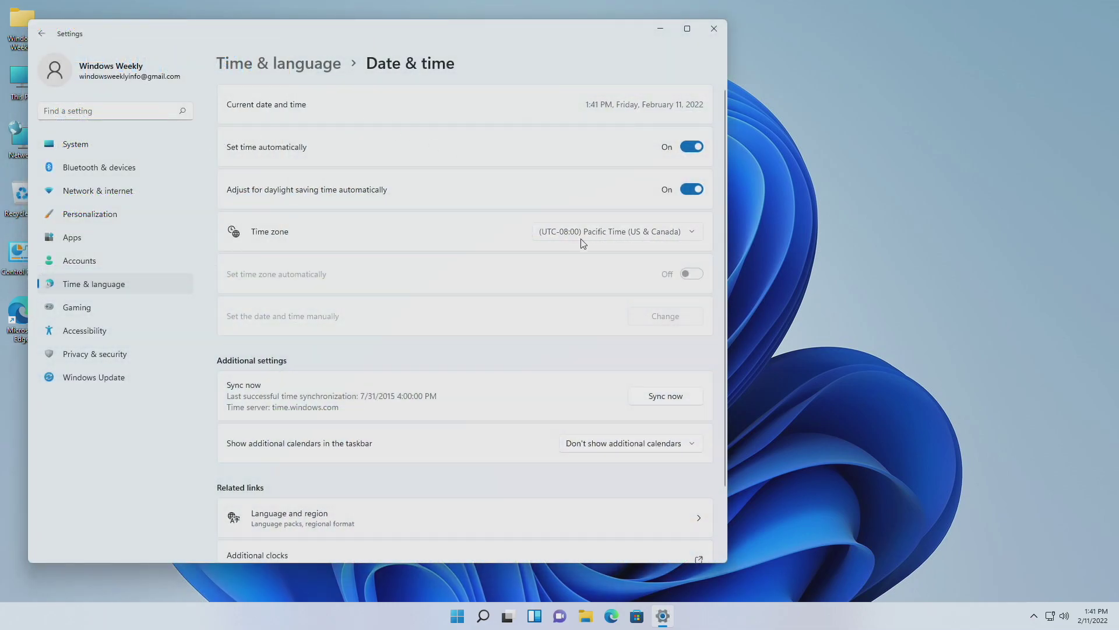
left_click(580, 238)
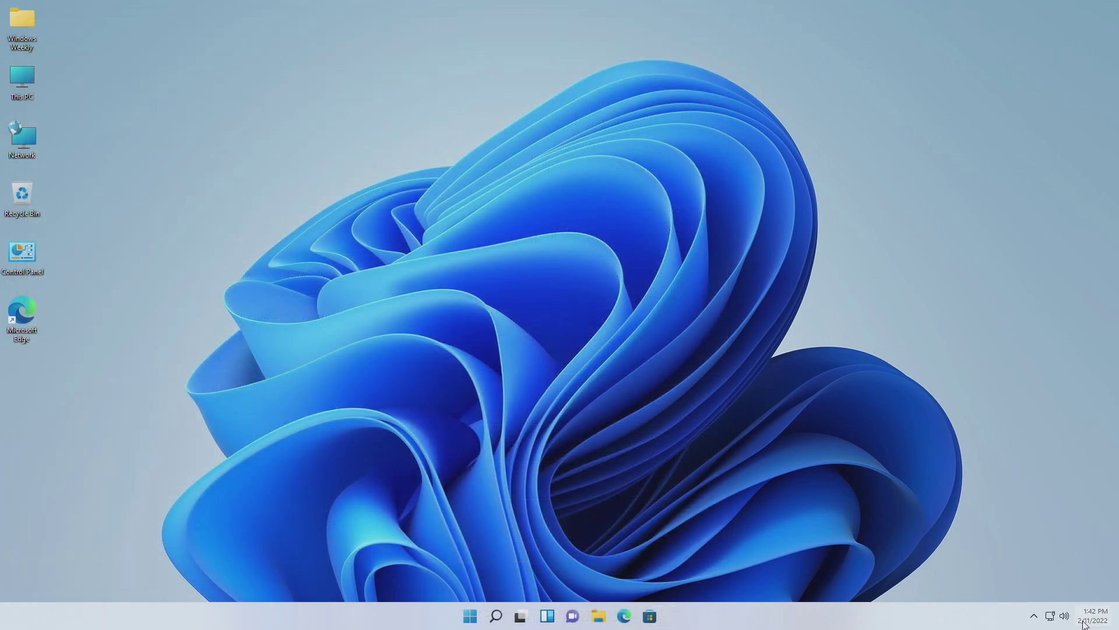
left_click(1094, 616)
Step: Show the Widgets board with its weather, stocks and news cards
left_click(546, 615)
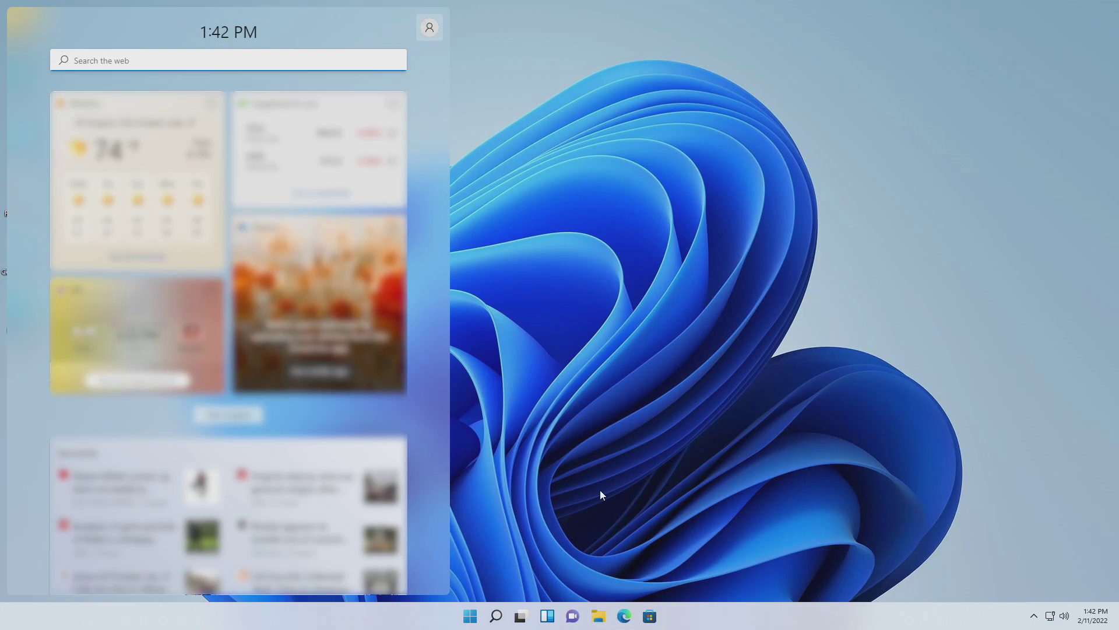
Step: Use Win+C to swap Widgets for the Teams 'Meet and chat with friends and family' window
key("super+c")
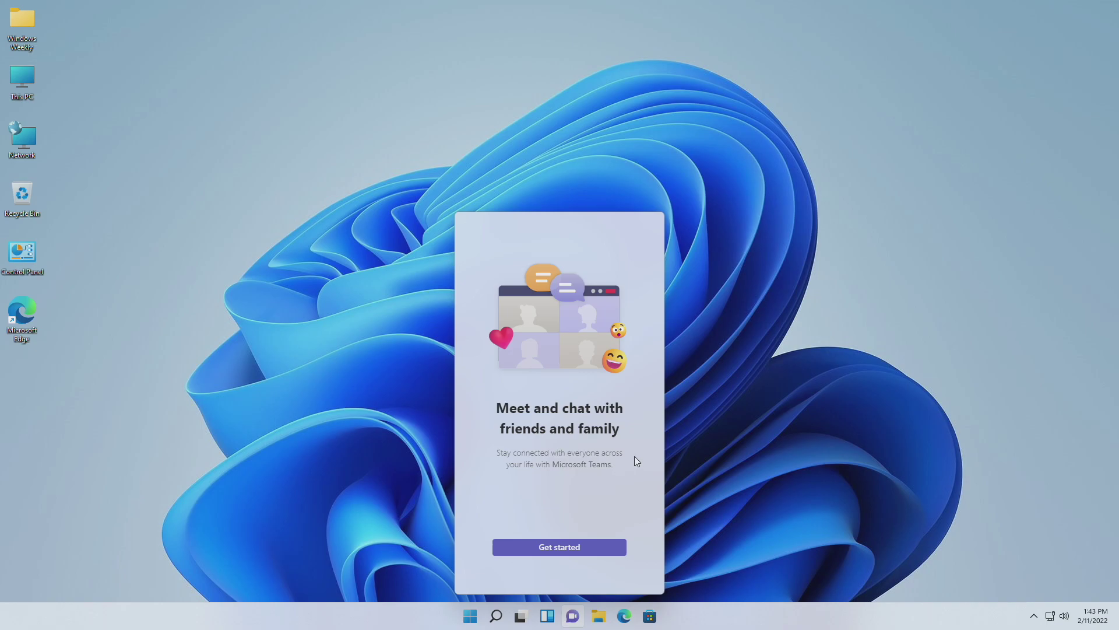
Step: Dismiss the Teams welcome window to return to the plain desktop
left_click(820, 366)
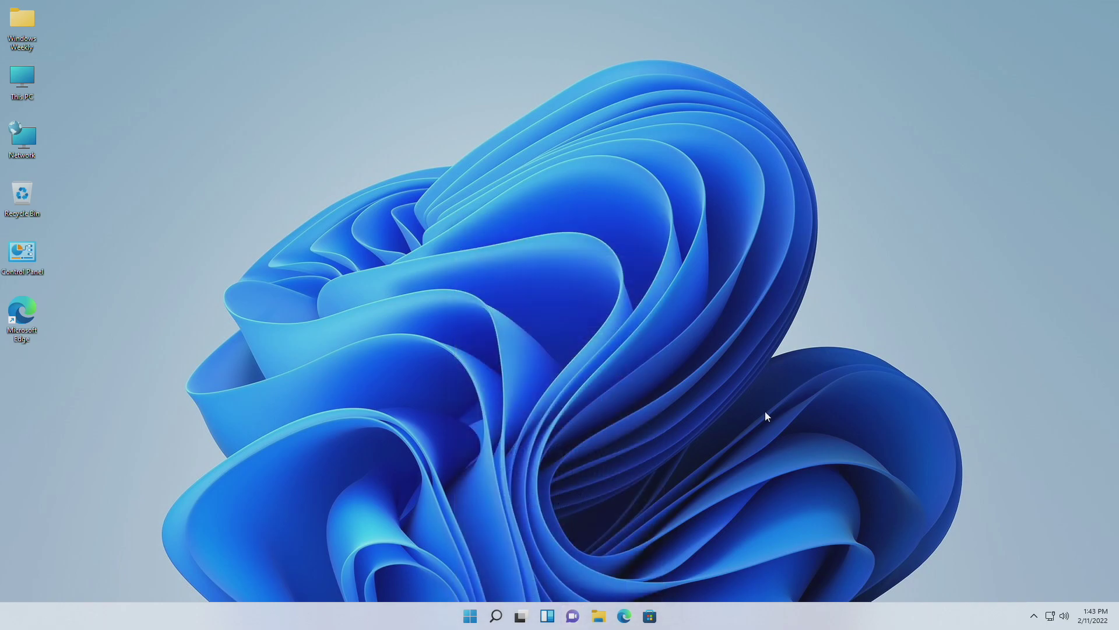